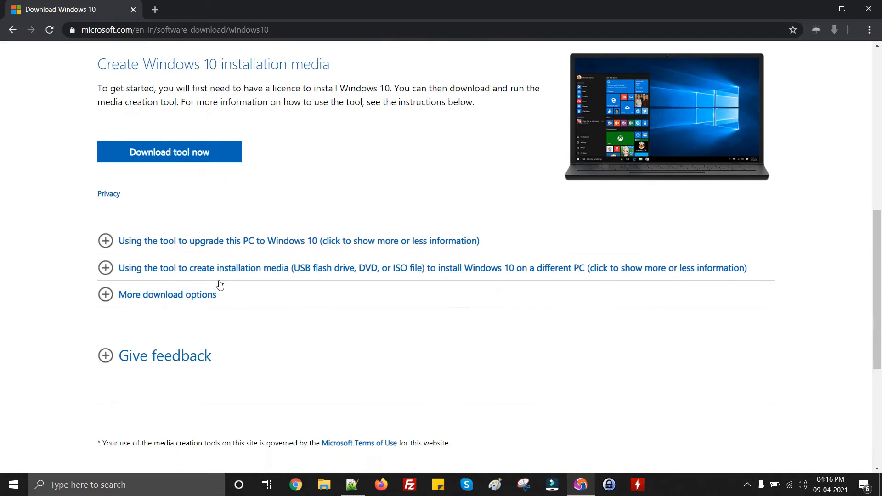
- Download the Windows 10 media creation tool from the Microsoft page and run the downloaded file
scroll(219, 284, up, 5)
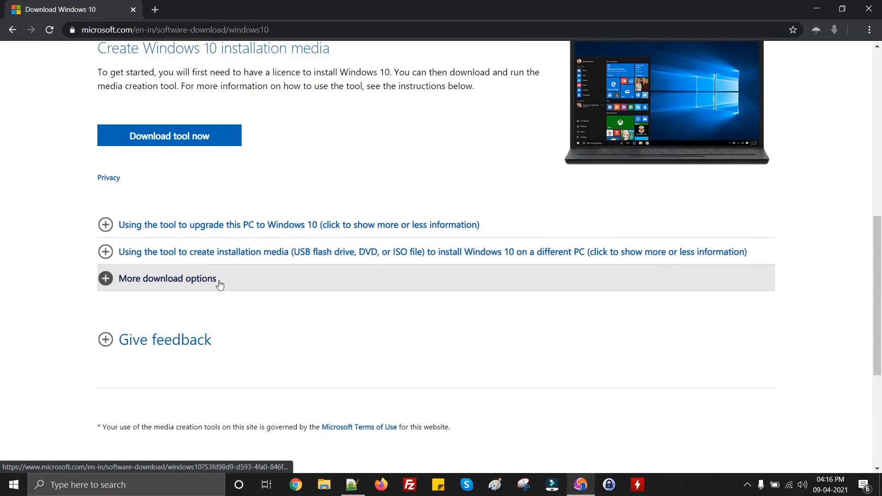
click(161, 137)
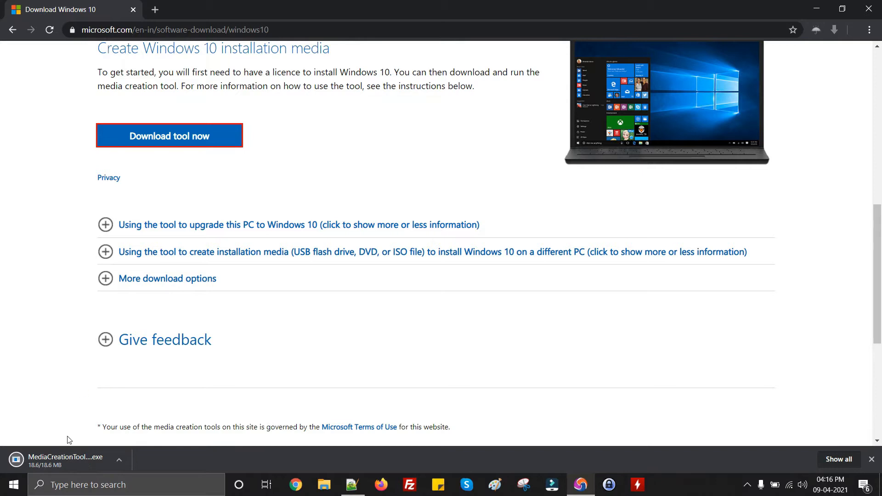
click(76, 459)
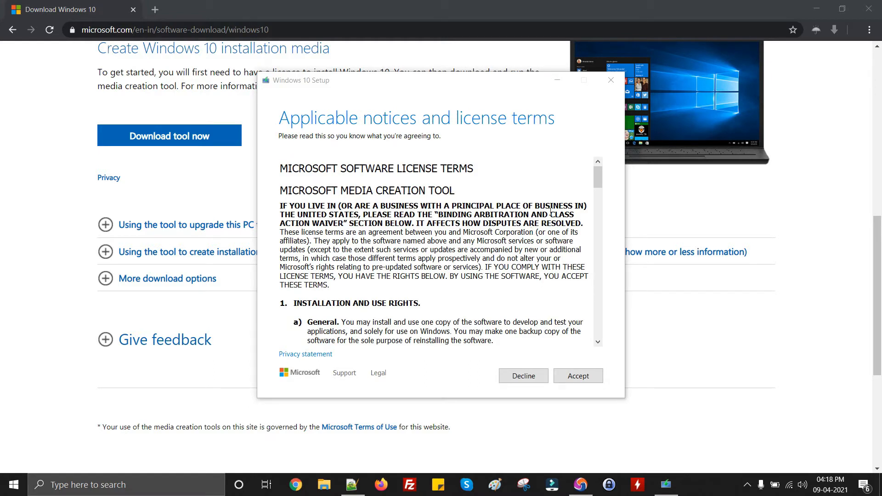
- Accept the license terms and choose to create installation media (USB flash drive, DVD, or ISO file) for another PC
click(577, 376)
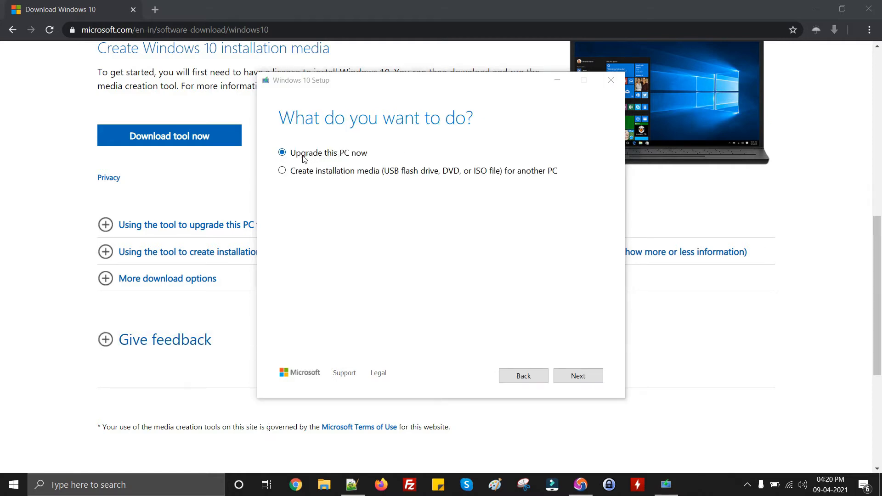
click(336, 173)
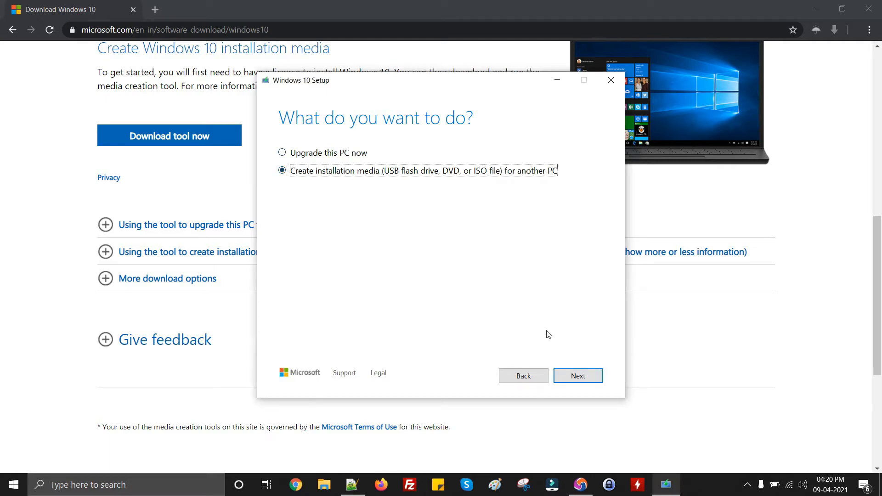
click(575, 379)
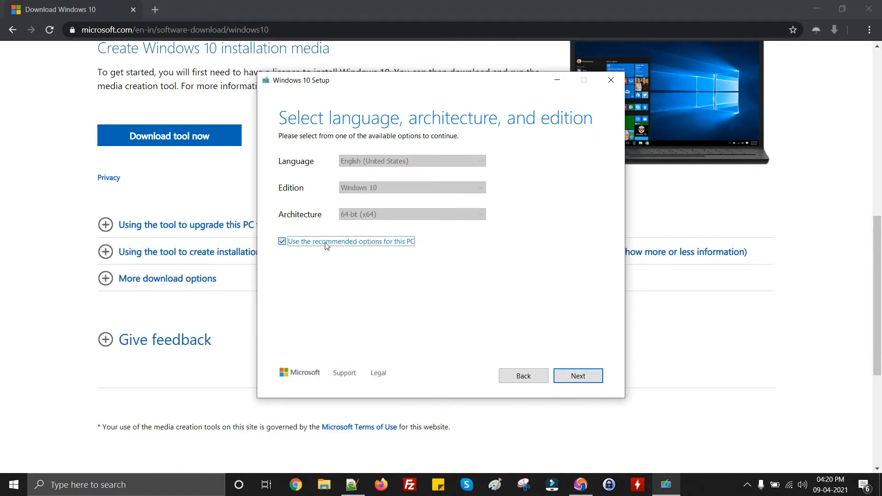
- Try custom language, edition and architecture options, including Both architectures, and return to the recommended options for this PC
click(288, 244)
click(287, 244)
click(284, 242)
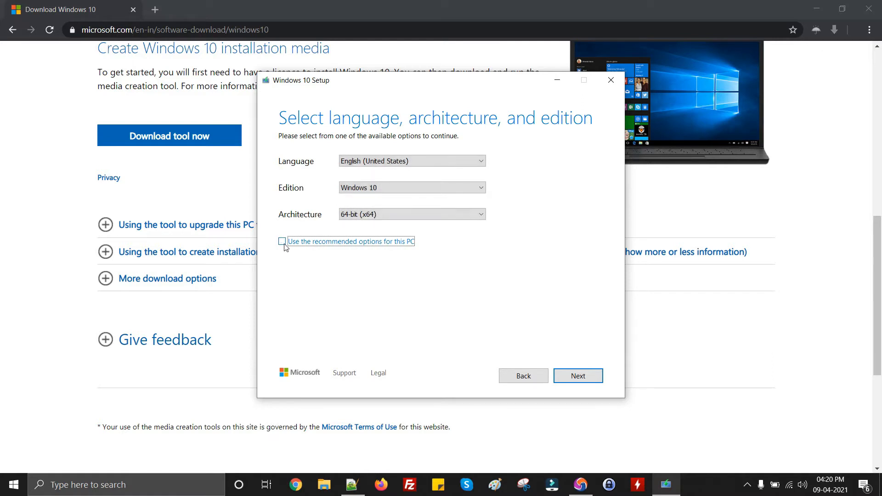
click(371, 192)
click(370, 192)
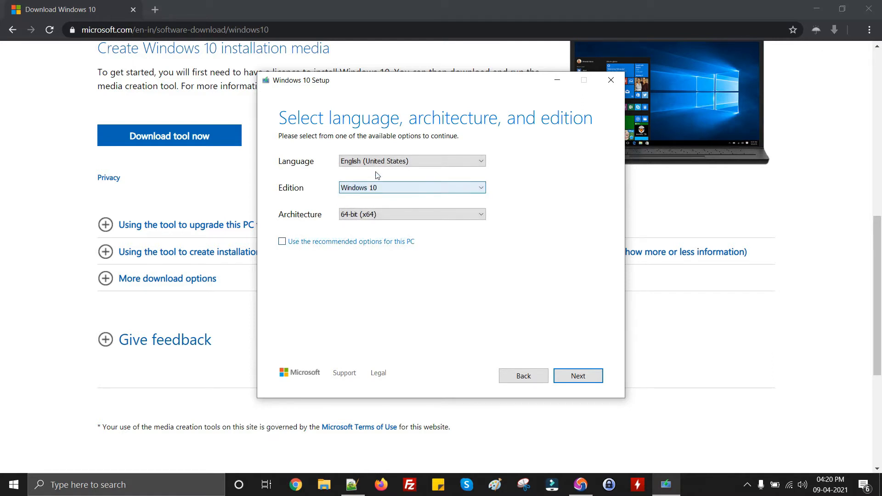
click(383, 161)
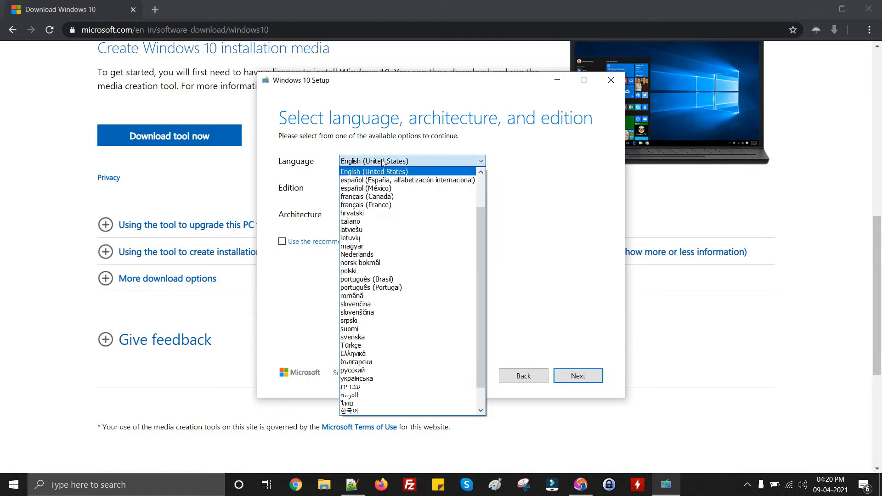
click(383, 161)
click(390, 216)
click(368, 244)
click(369, 217)
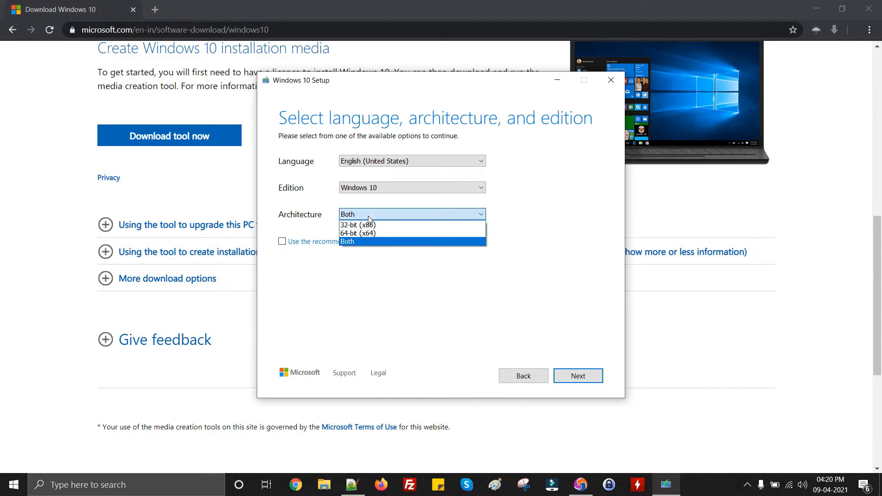
click(377, 234)
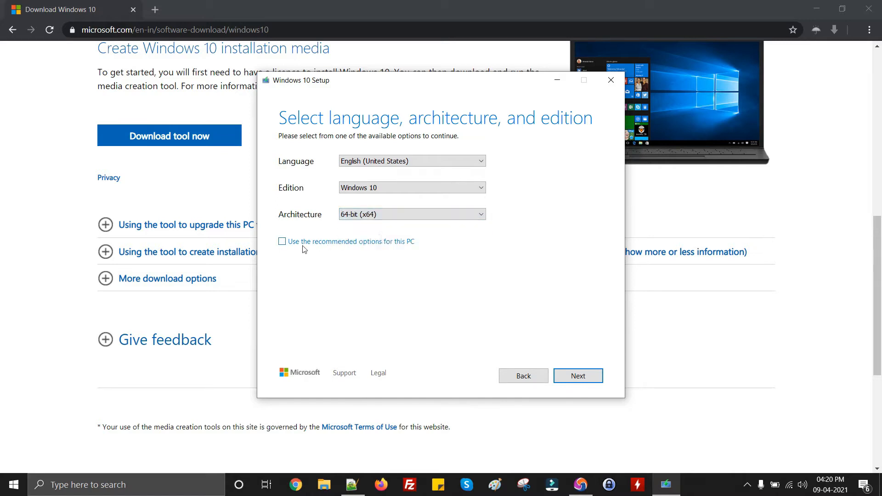
click(282, 243)
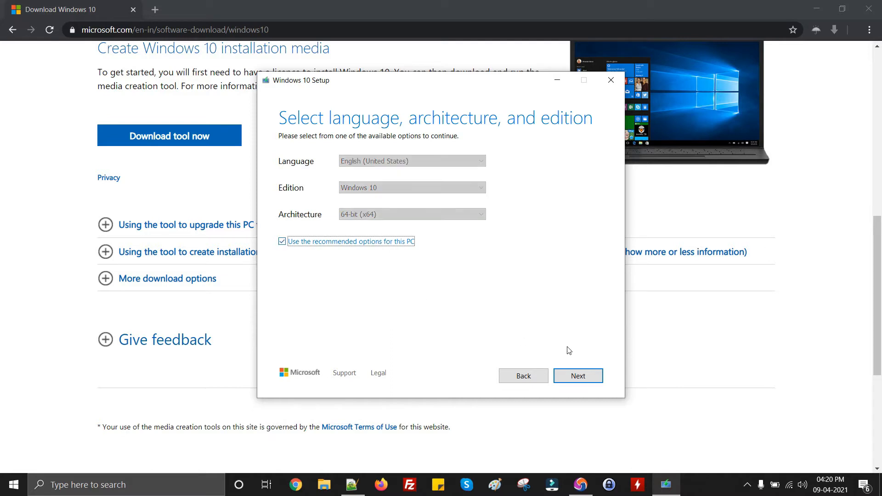
- Continue with the recommended options, choose ISO file as the media, and save it to the Desktop as Windows.iso
click(573, 378)
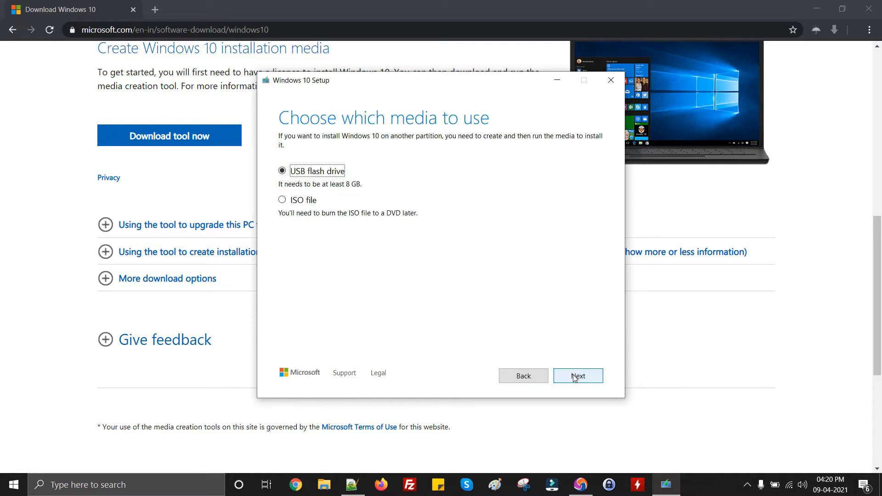
click(306, 201)
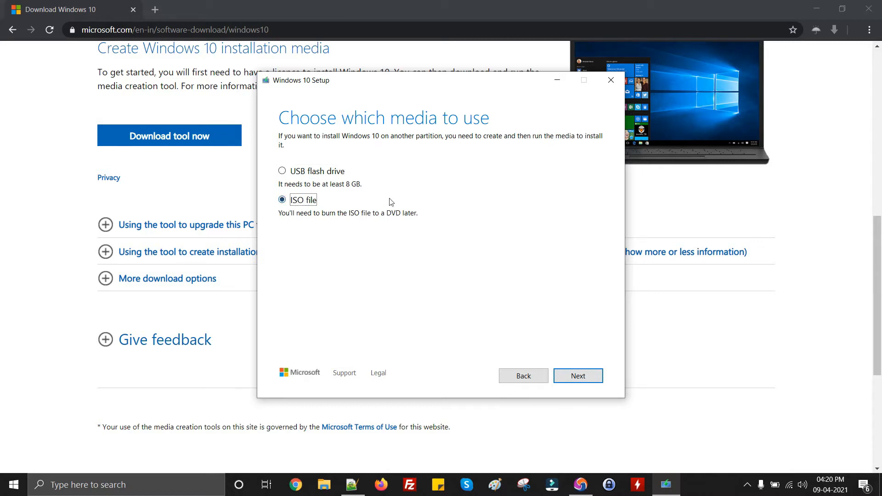
click(588, 377)
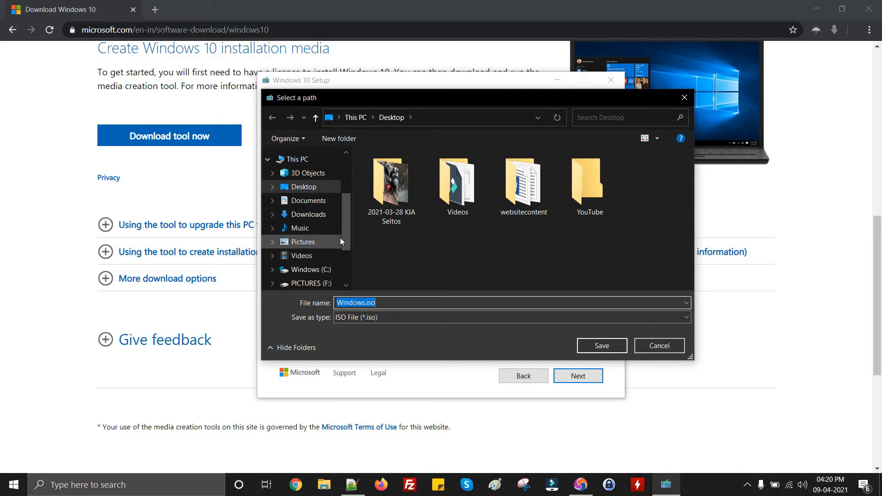
click(604, 345)
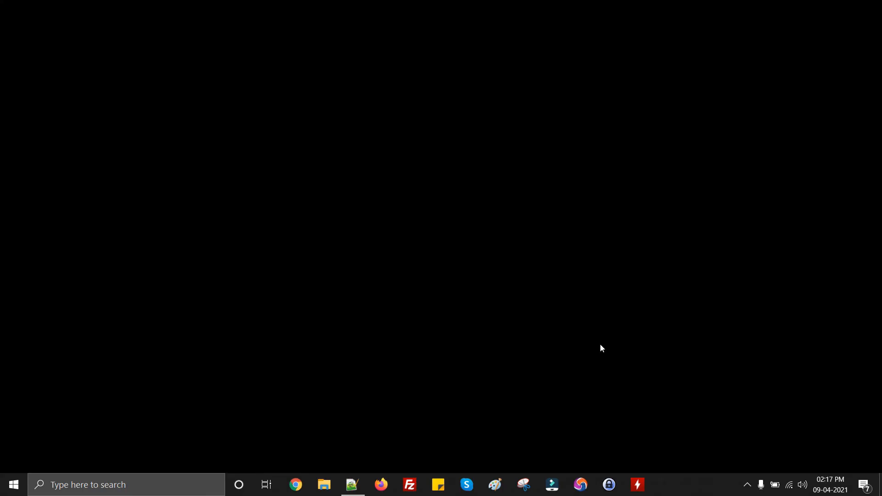
- Switch to the web browser, search for Rufus and open its official website
click(581, 485)
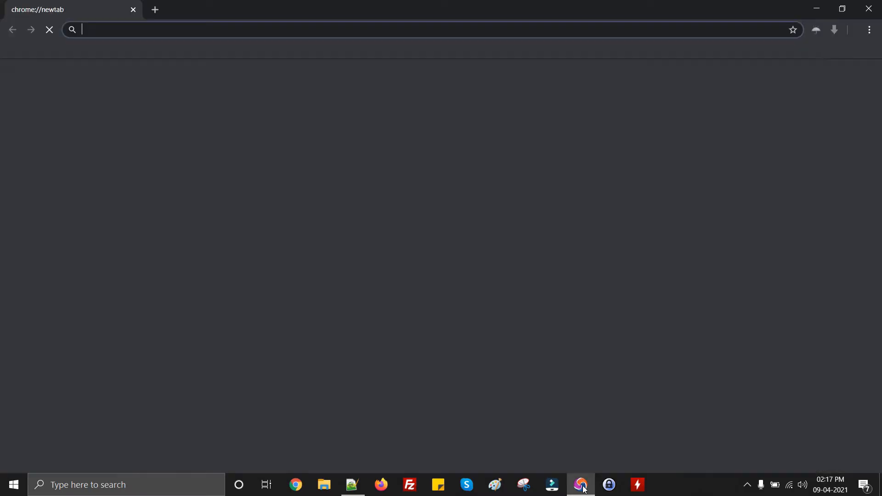
text(Rufus)
key(Return)
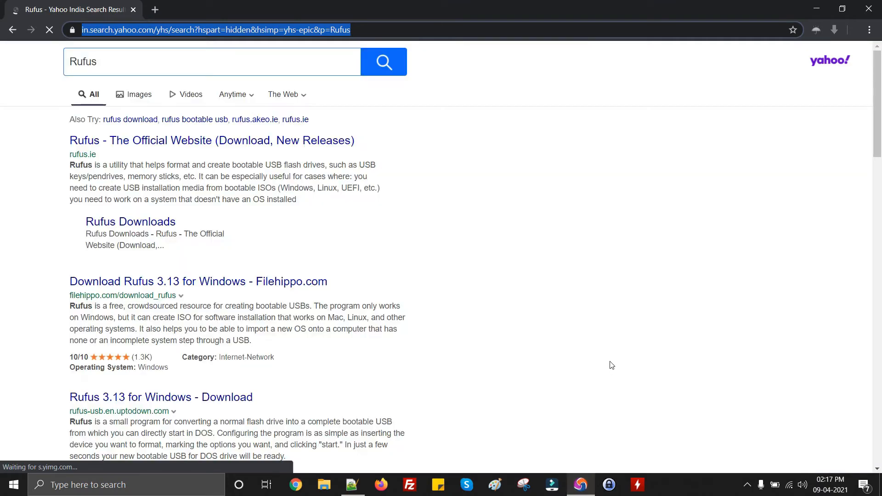
click(247, 141)
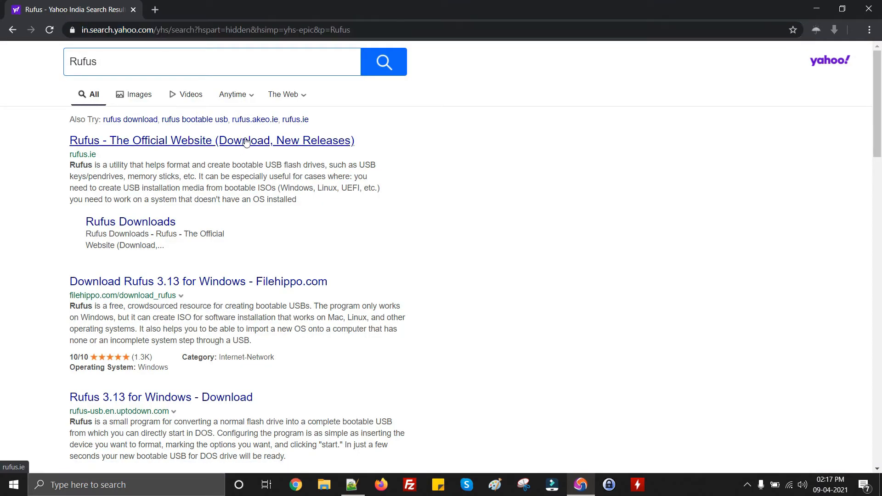
click(247, 141)
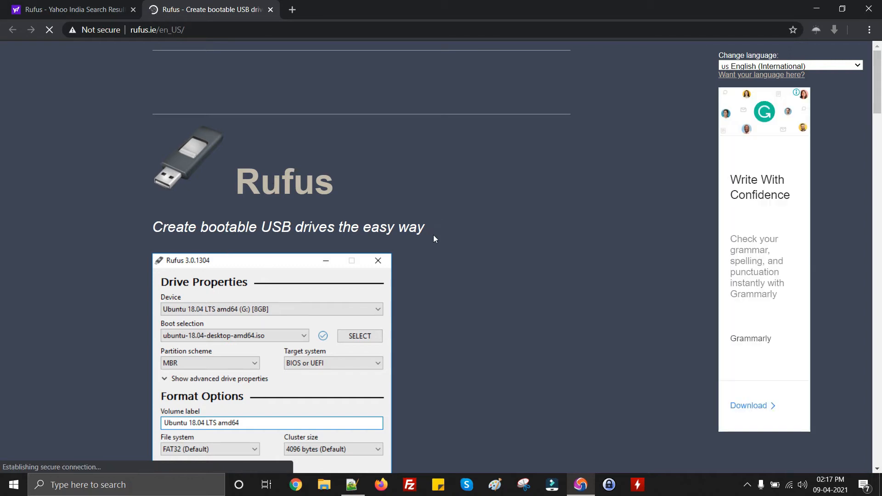
- Download Rufus 3.13 Portable, dismissing the advertisement, and run the downloaded rufus-3.13p.exe
scroll(434, 237, down, 10)
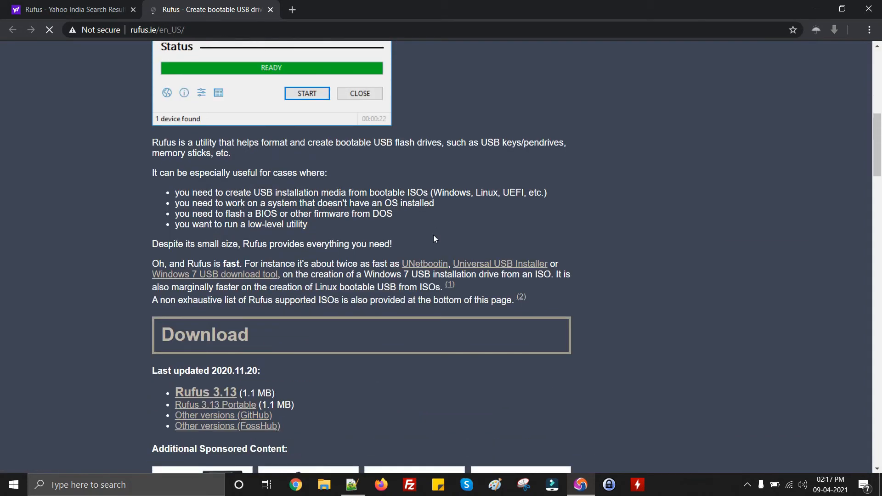
scroll(434, 238, down, 3)
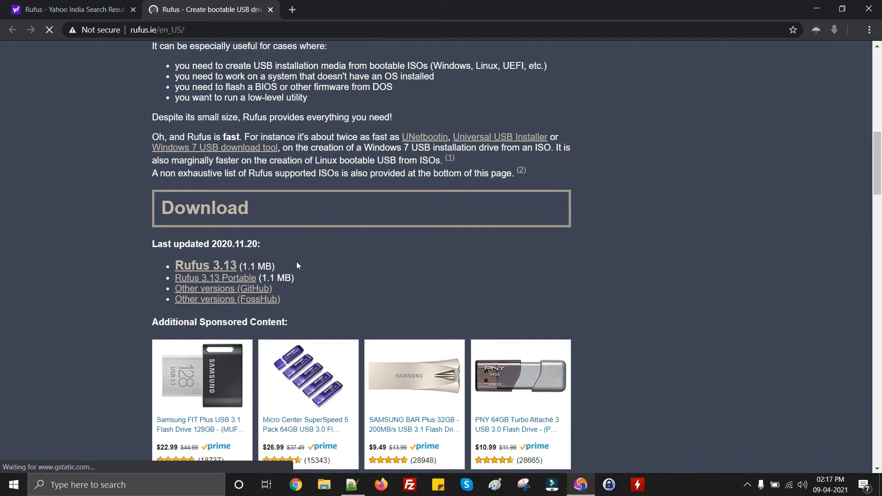
click(244, 281)
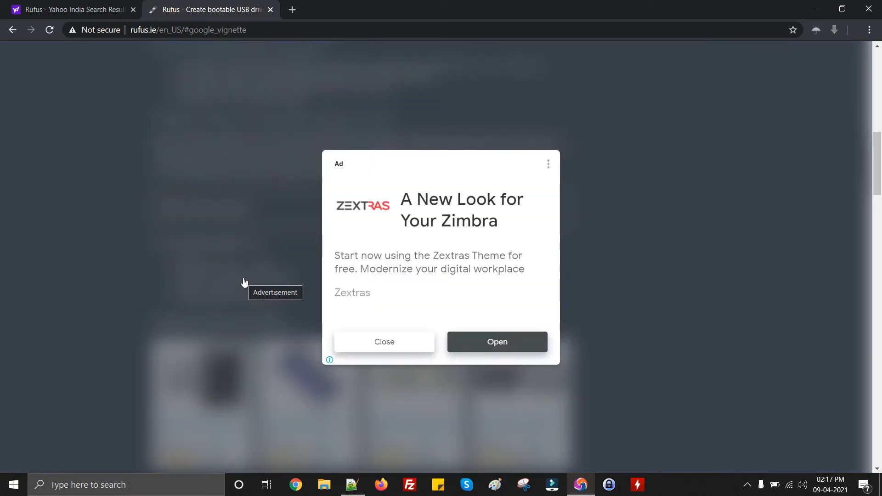
click(410, 345)
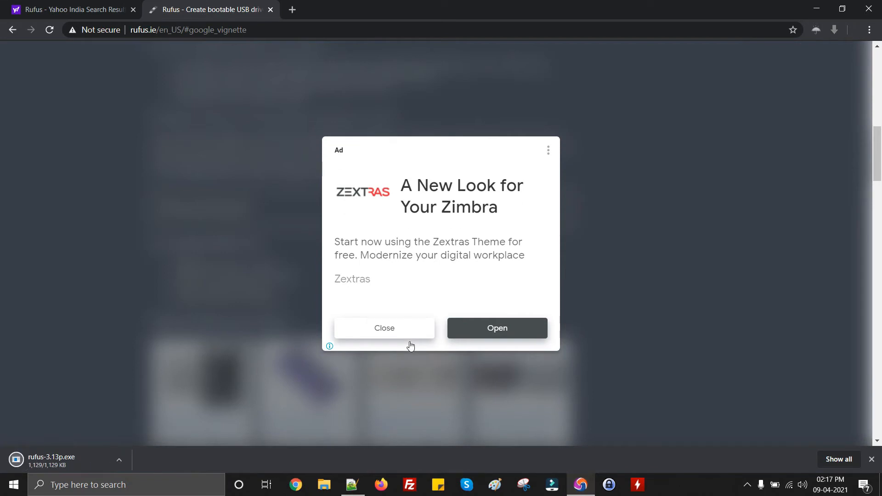
click(63, 457)
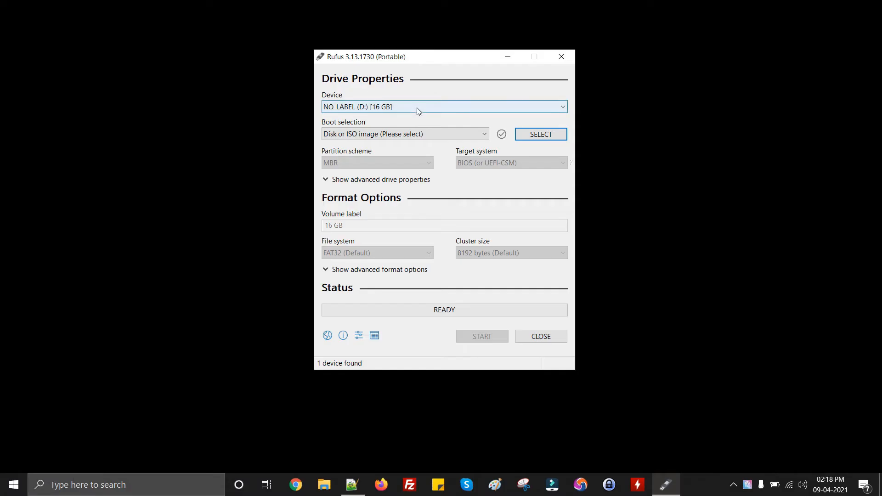
- Select the NO_LABEL (D:) [16 GB] device and load "Windows 10 Pro English x64 Original 3 Feb 2021.iso" from H:\OS\Windows\Windows 10
click(418, 108)
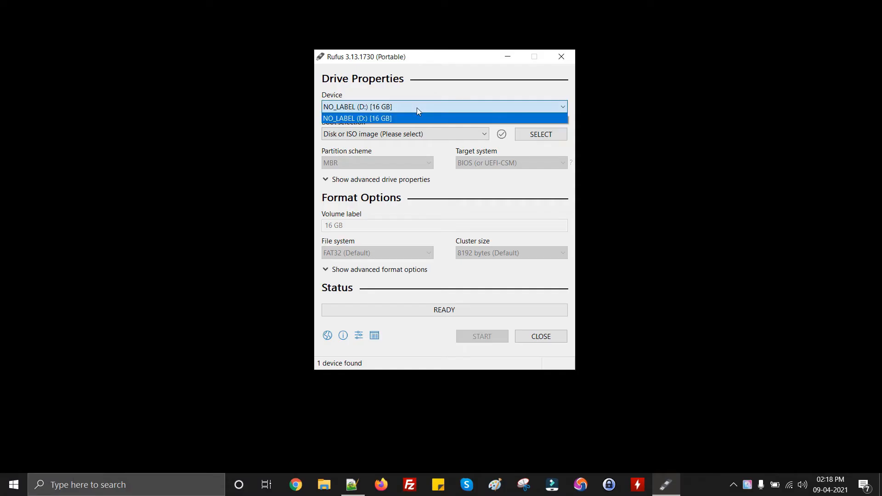
click(390, 118)
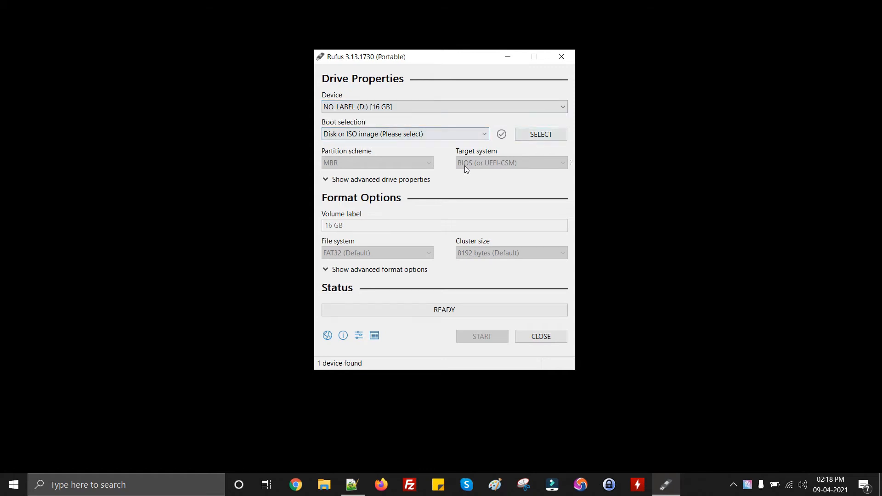
click(532, 139)
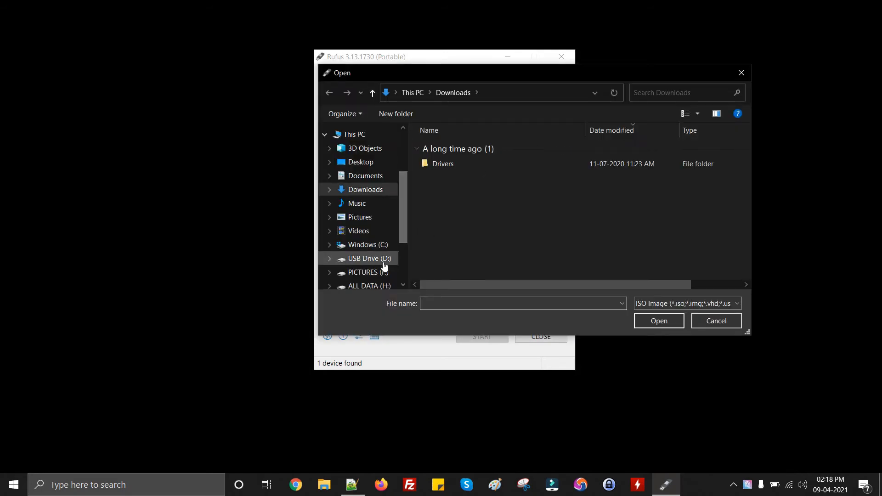
click(379, 286)
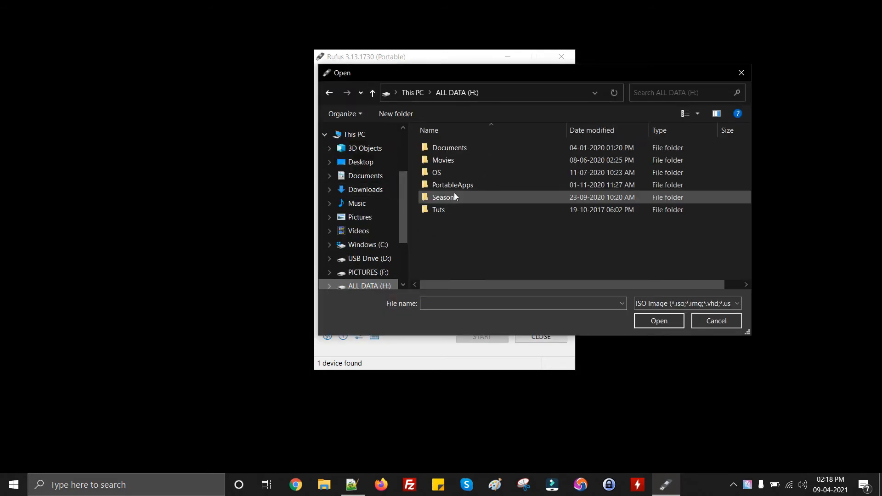
double_click(444, 172)
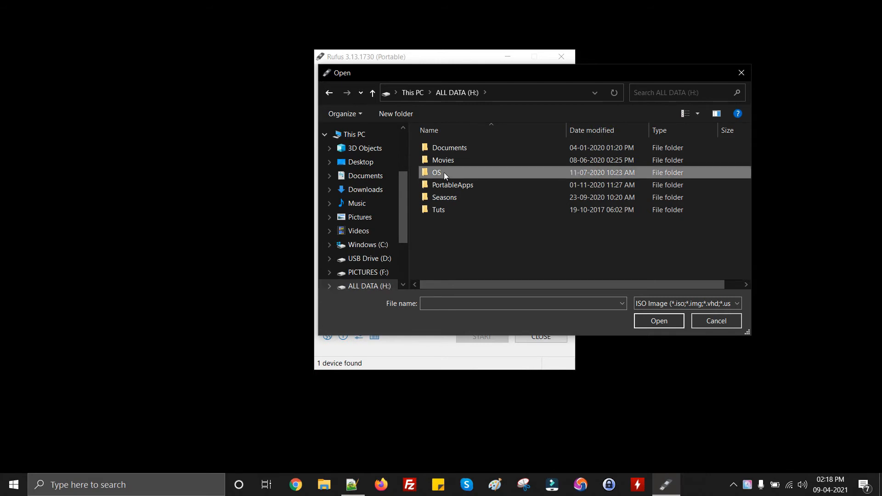
double_click(444, 147)
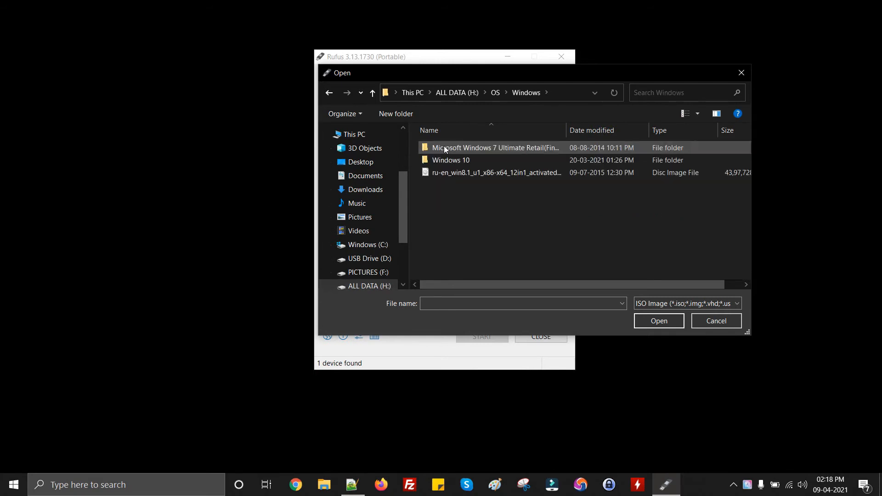
double_click(452, 159)
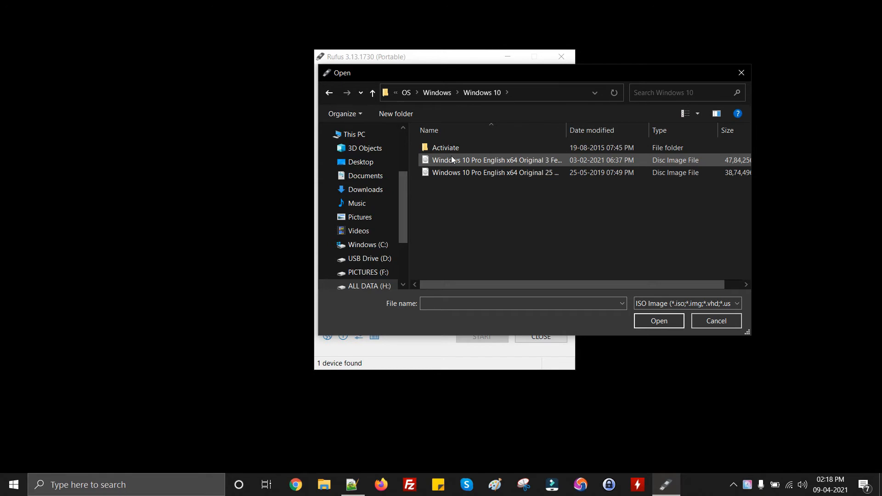
drag(566, 126, 622, 125)
click(562, 160)
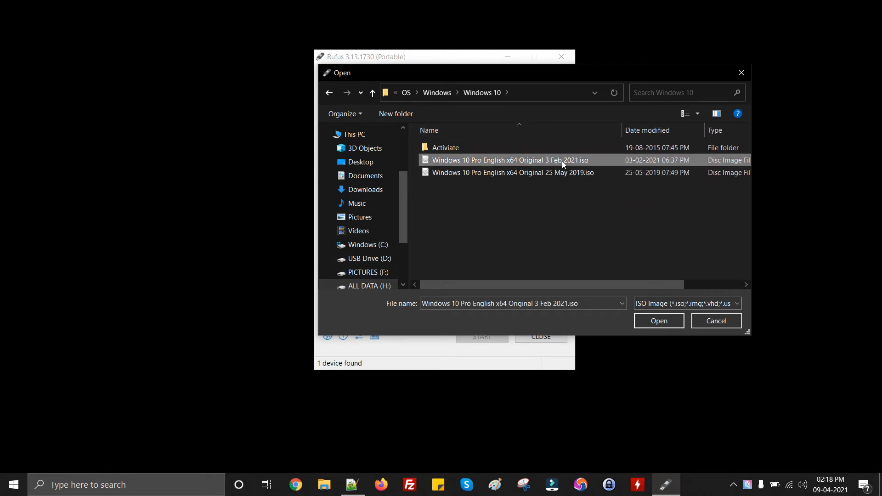
double_click(561, 161)
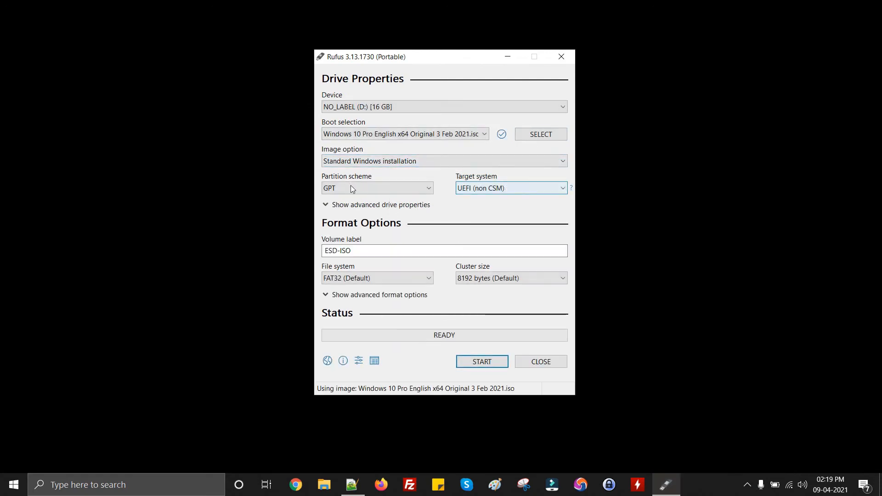
- Choose Standard Windows installation as the image option and keep UEFI (non CSM) as the target system
click(375, 164)
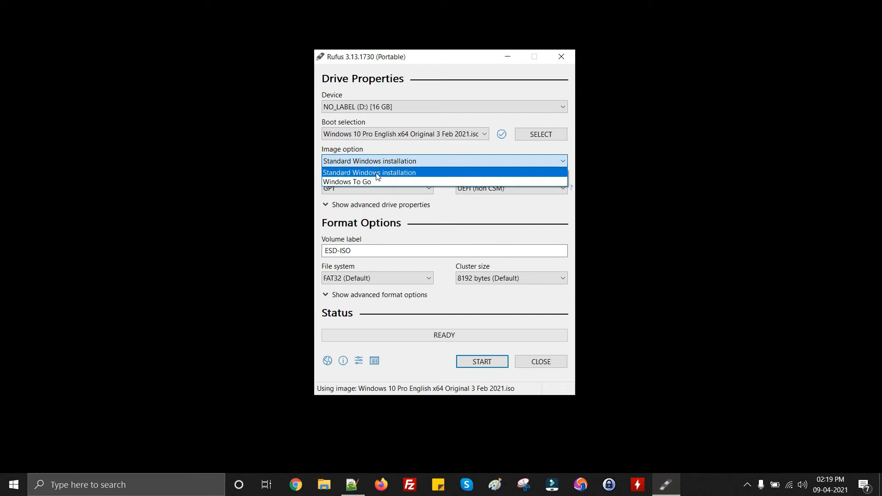
click(376, 174)
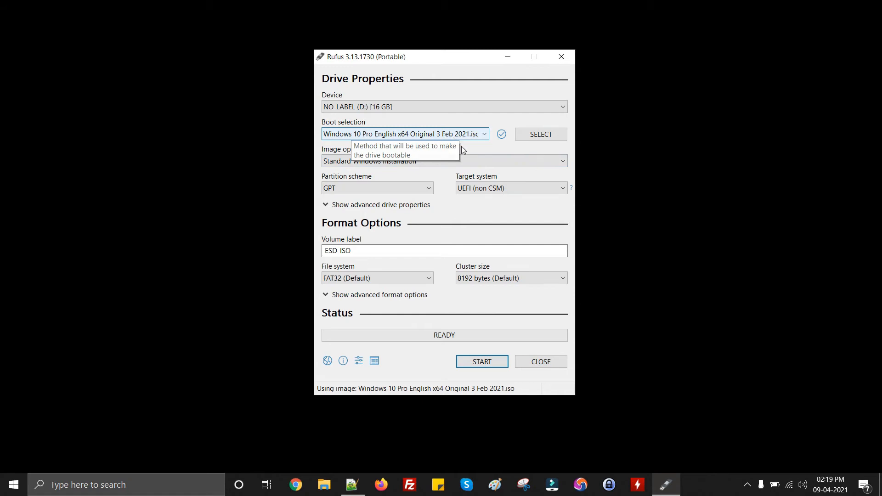
click(496, 188)
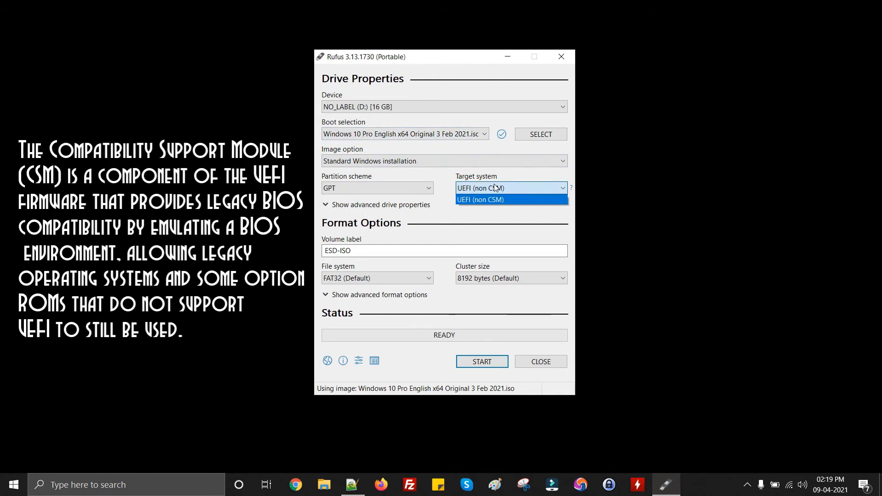
click(482, 205)
- Try the MBR partition scheme, return it to GPT, and look over the advanced drive properties
click(421, 188)
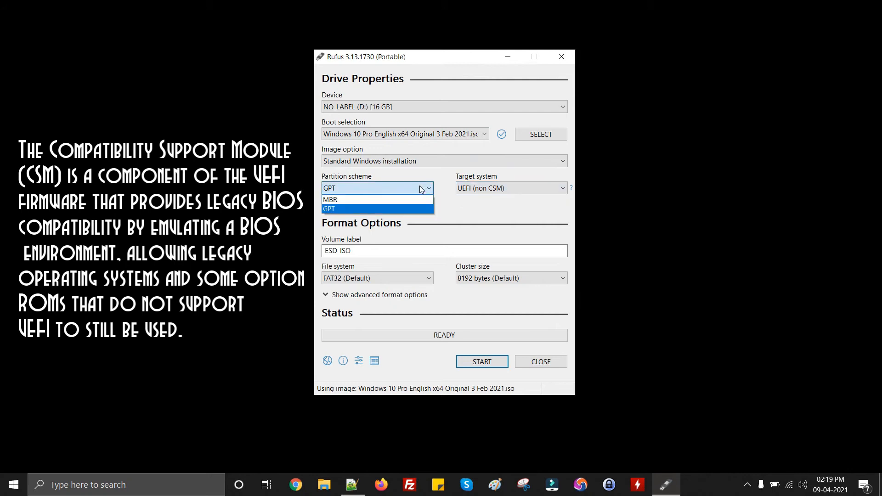
click(410, 200)
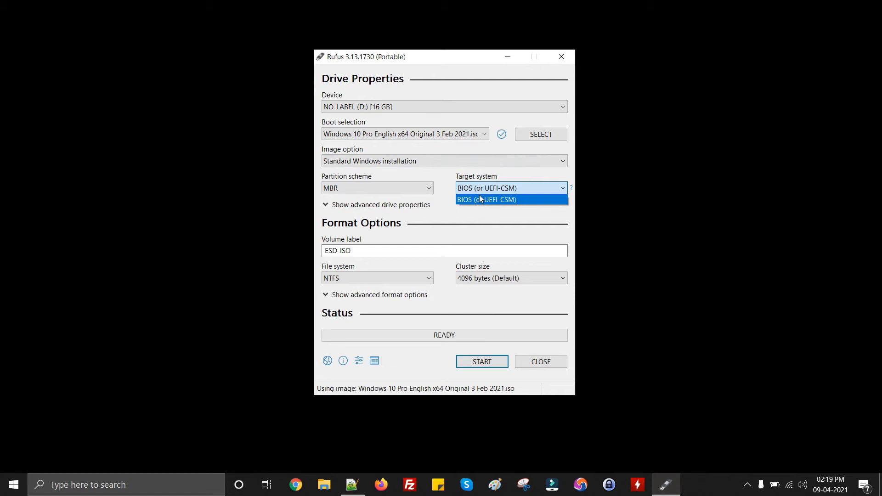
click(390, 189)
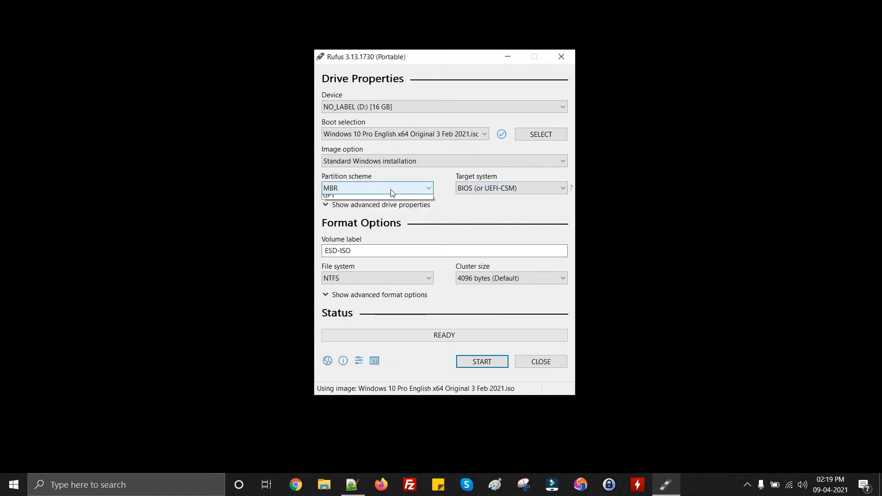
click(390, 189)
click(379, 209)
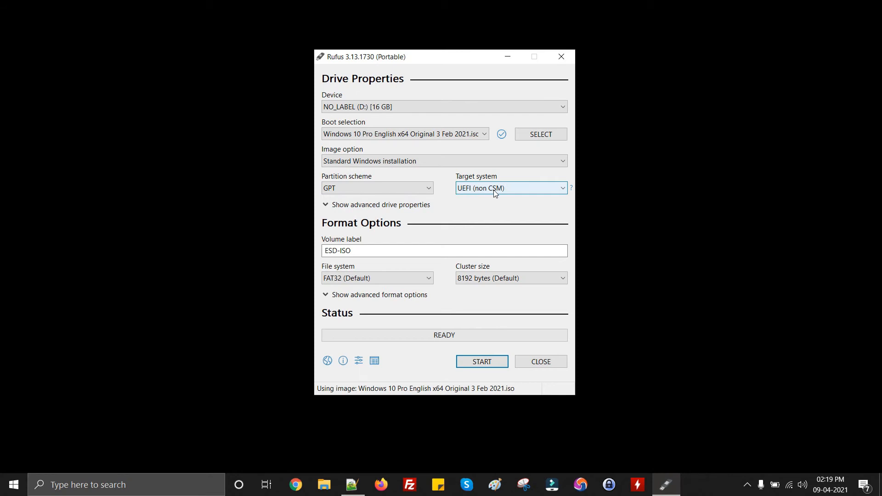
click(412, 206)
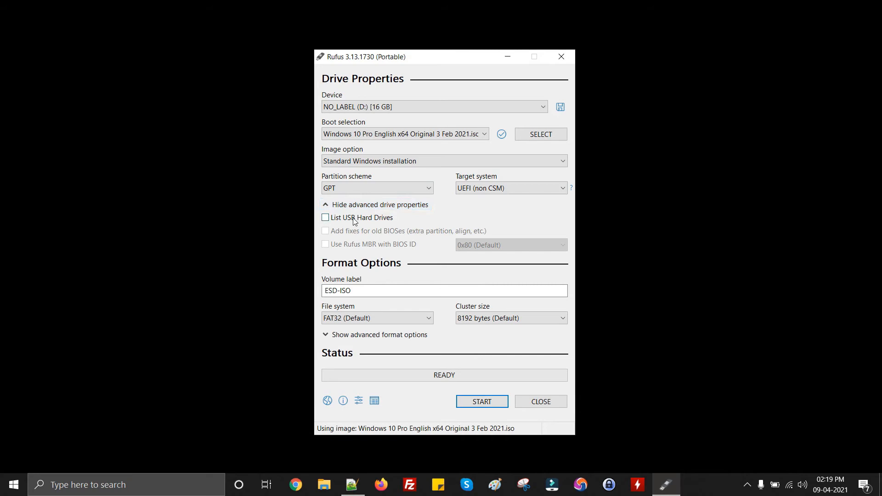
click(372, 204)
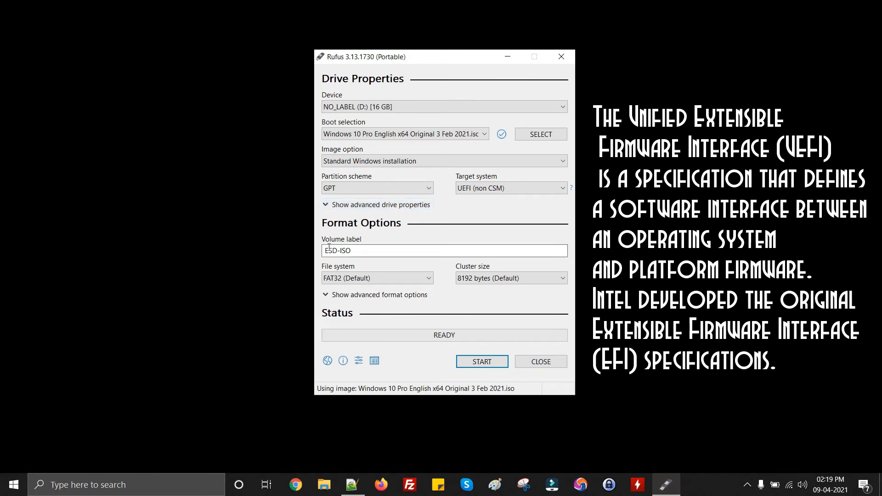
- Set the volume label to Windows10
click(360, 250)
double_click(361, 251)
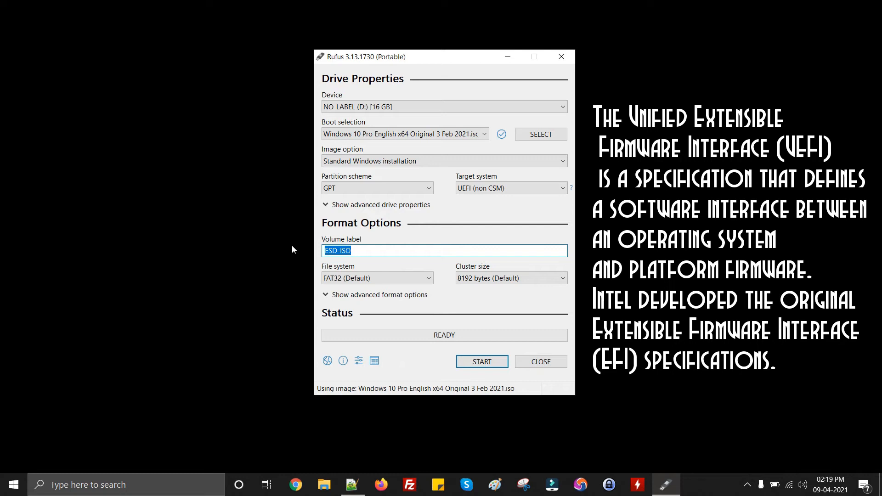
text(Windows10-)
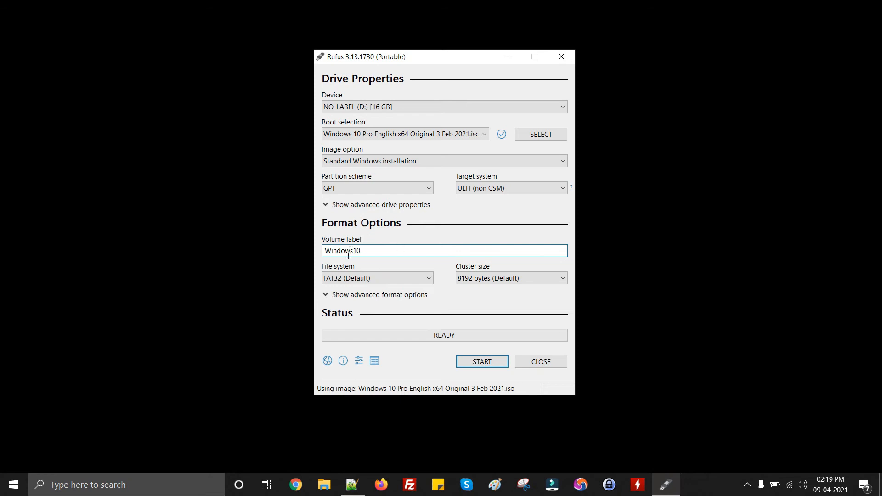
- Review the format options, keeping FAT32 (Default) as the file system and selecting 8192 bytes (Default) as the cluster size
click(420, 282)
click(420, 282)
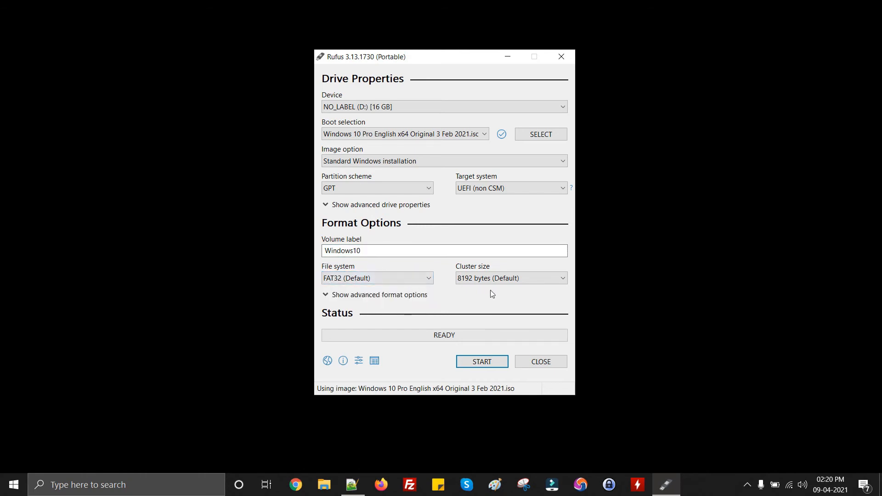
click(504, 281)
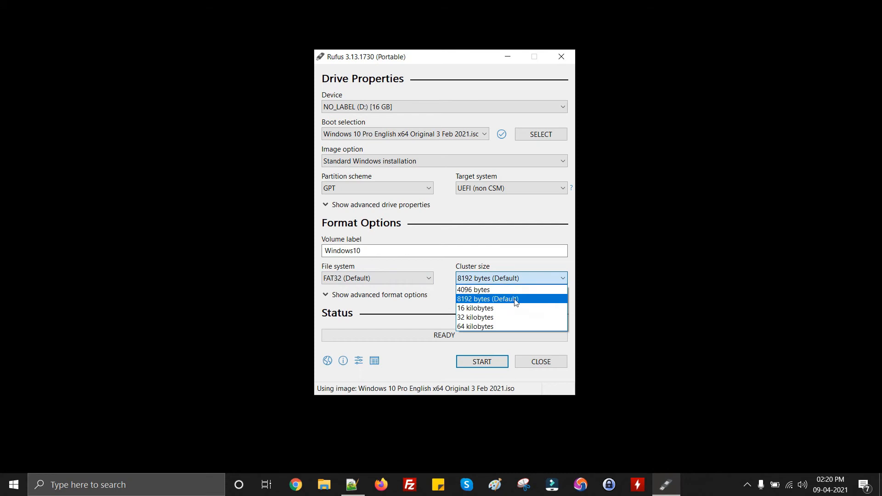
click(448, 260)
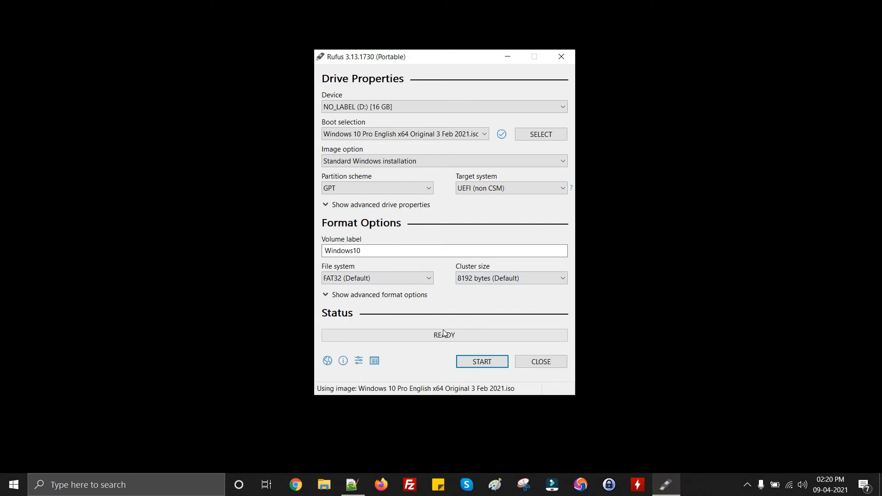
click(479, 279)
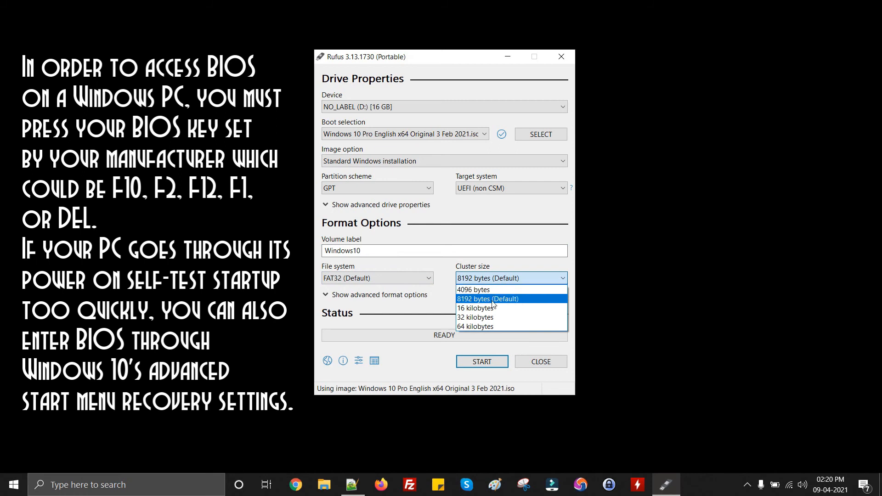
click(493, 300)
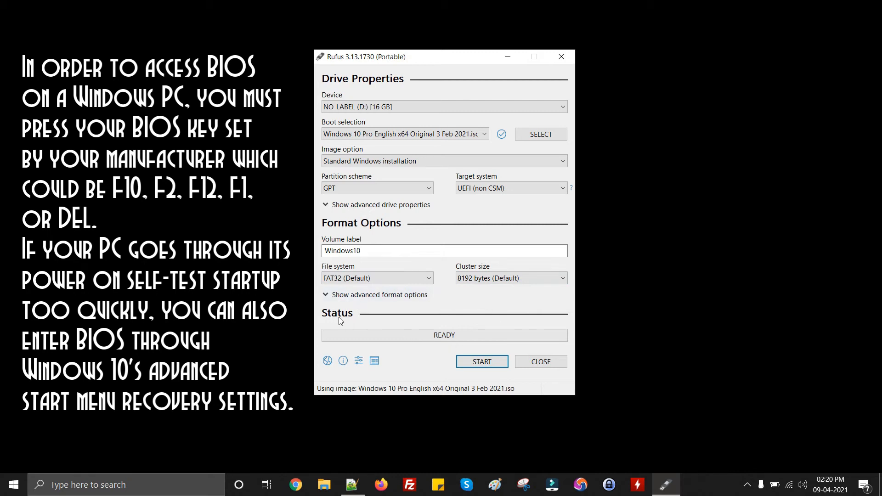
- View the update policy and settings, leaving the update check disabled
click(358, 361)
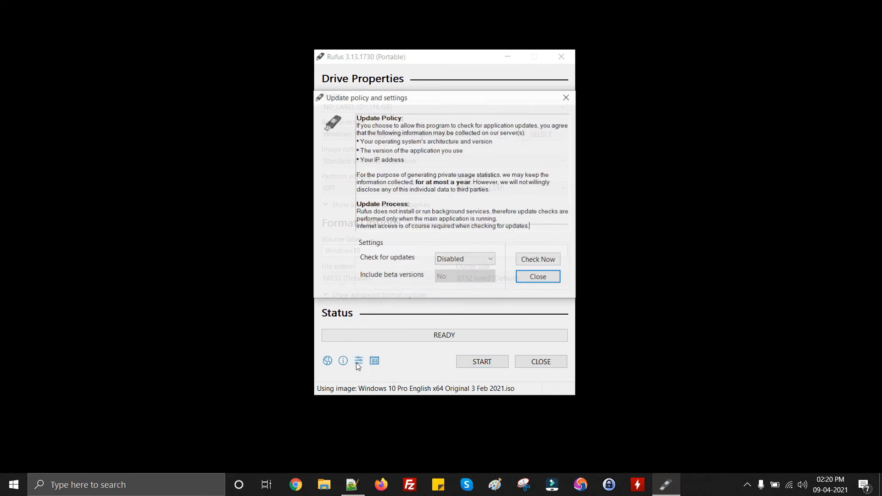
click(546, 278)
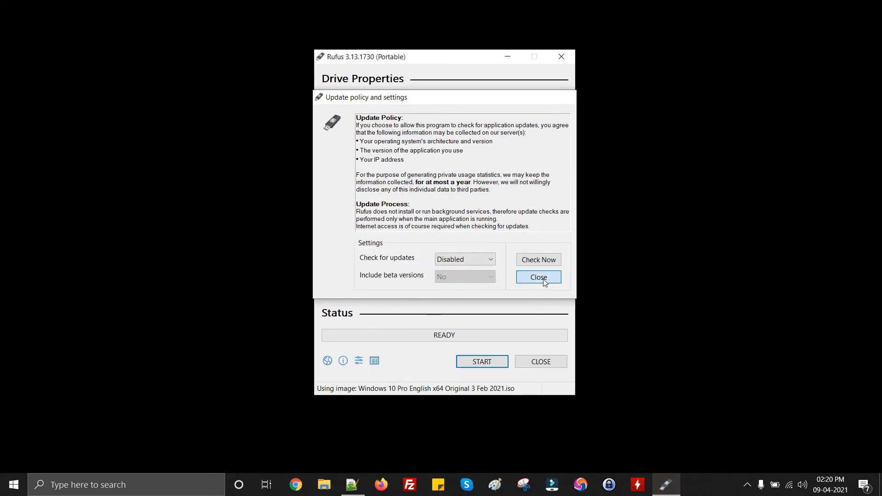
- Start writing the ISO to the USB drive, accept erasing all its data, and close the drive's folder window
click(489, 362)
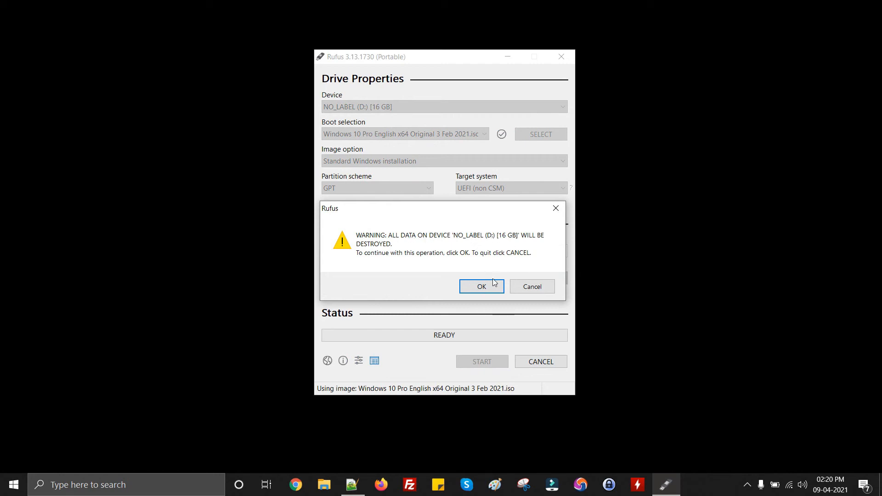
click(482, 287)
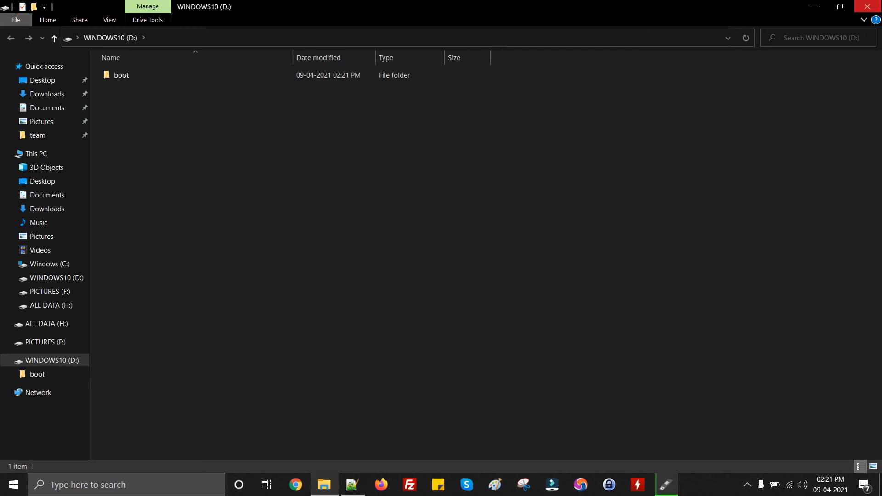
click(876, 5)
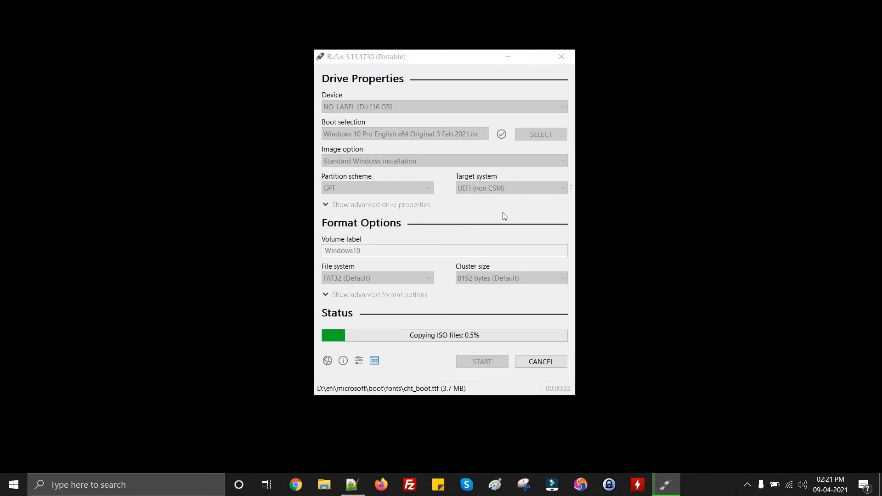
- Check the drives under This PC in File Explorer, and close Rufus once the ISO copying is complete
key(super+e)
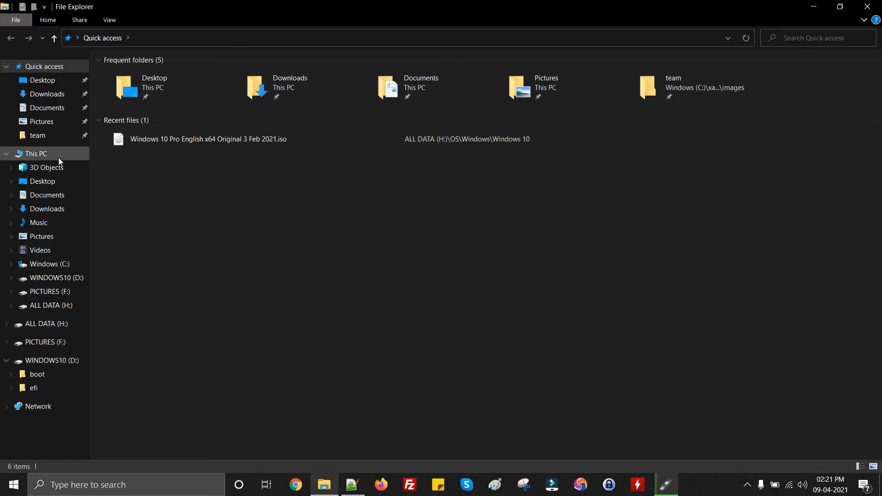
click(44, 155)
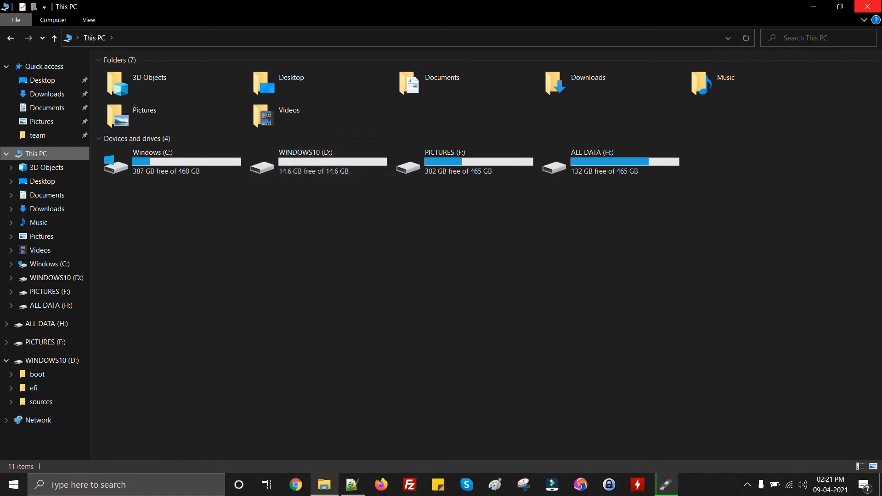
click(868, 7)
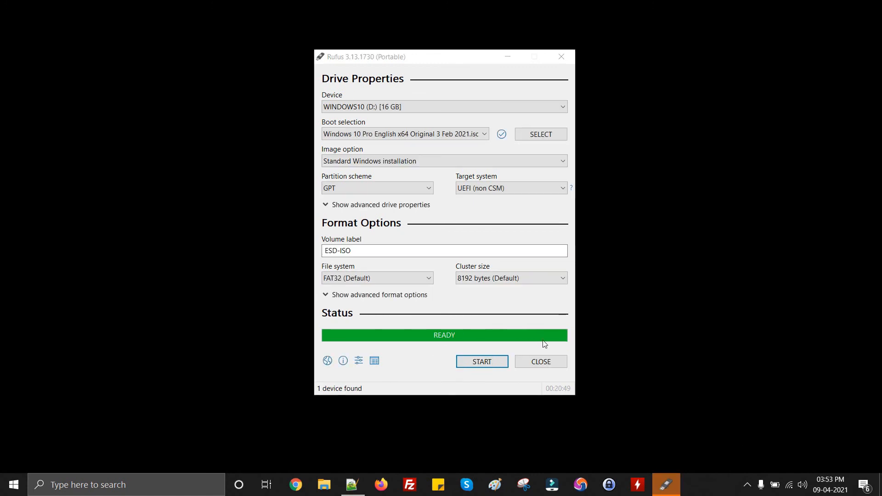
click(543, 362)
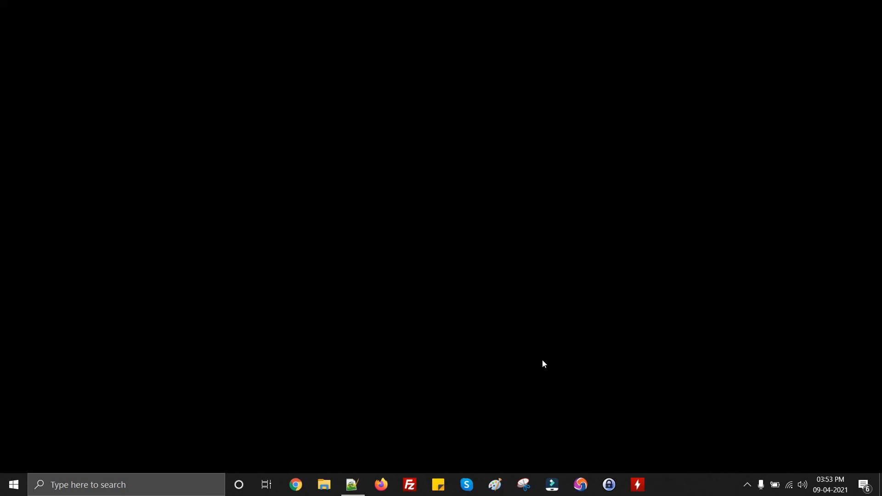